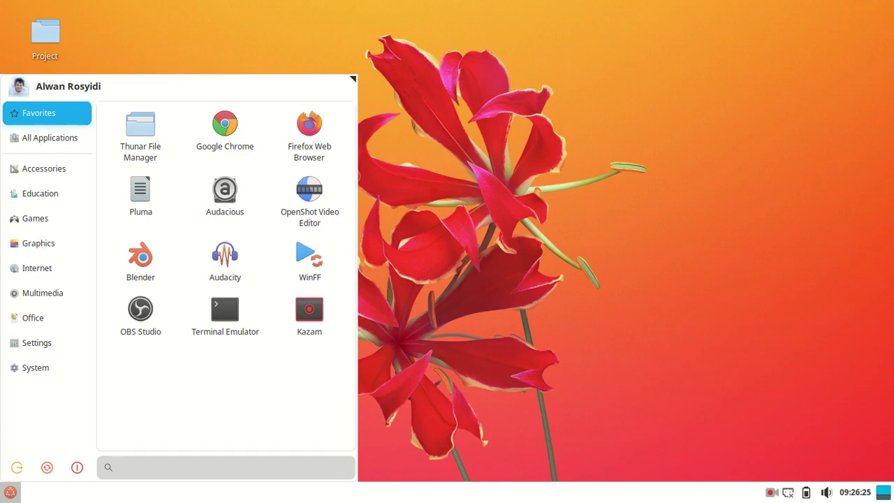
Launch OpenShot Video Editor
click(327, 210)
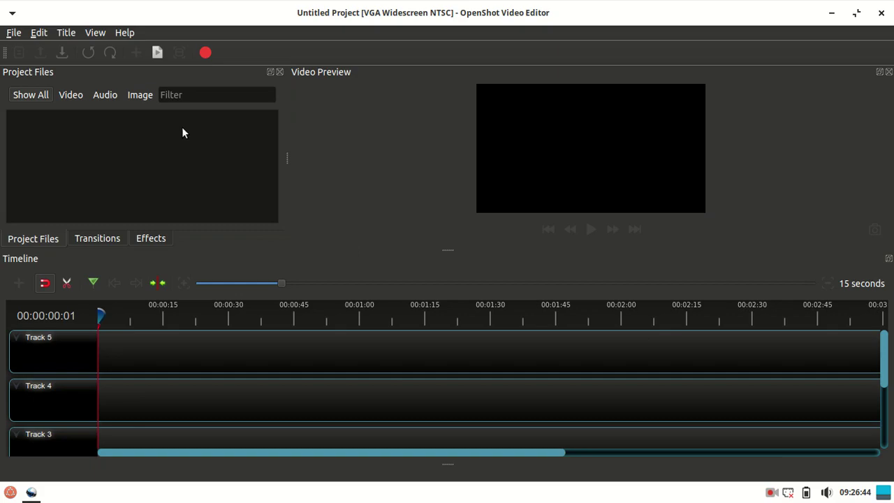
click(66, 32)
mouse_move(95, 33)
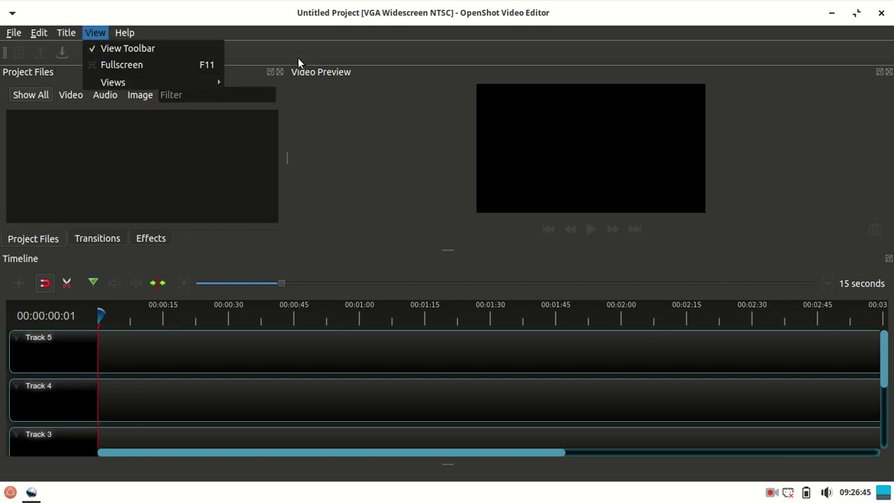
mouse_move(65, 33)
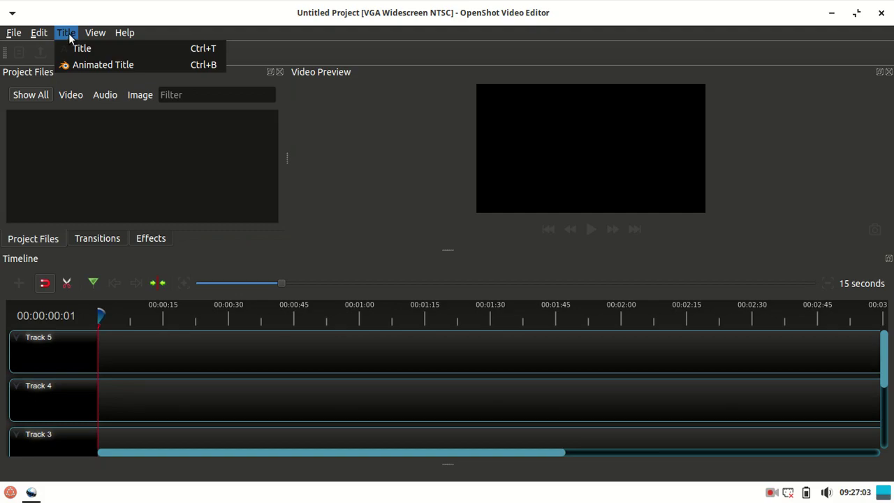
key(Escape)
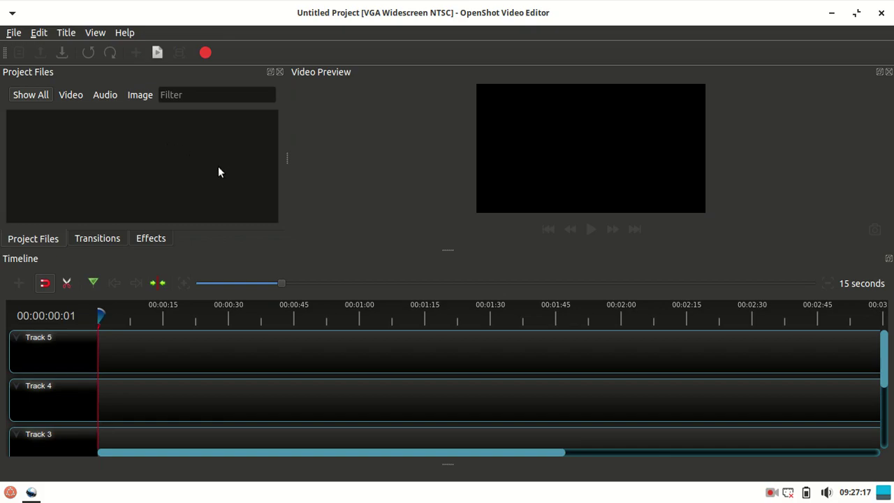
Remove Tracks 5, 4, 3 and 2 from the timeline, keeping only Track 1
right_click(51, 347)
click(90, 424)
right_click(66, 357)
click(101, 431)
right_click(62, 356)
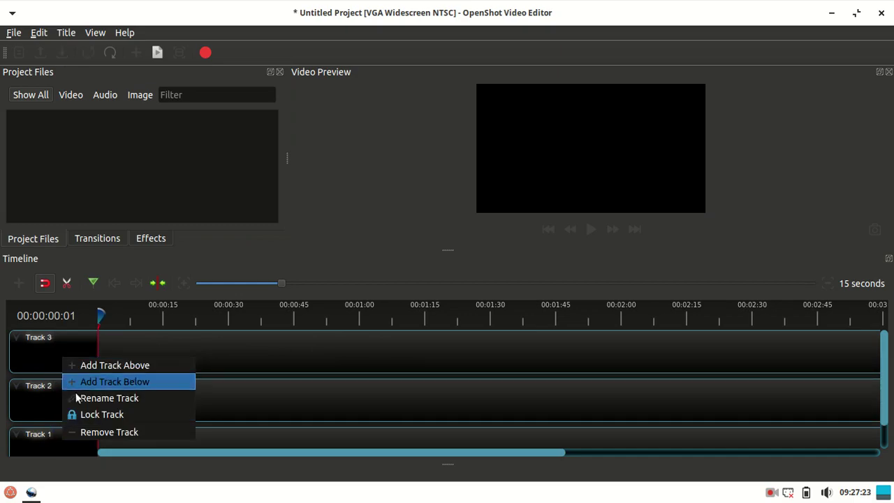
click(93, 432)
right_click(67, 366)
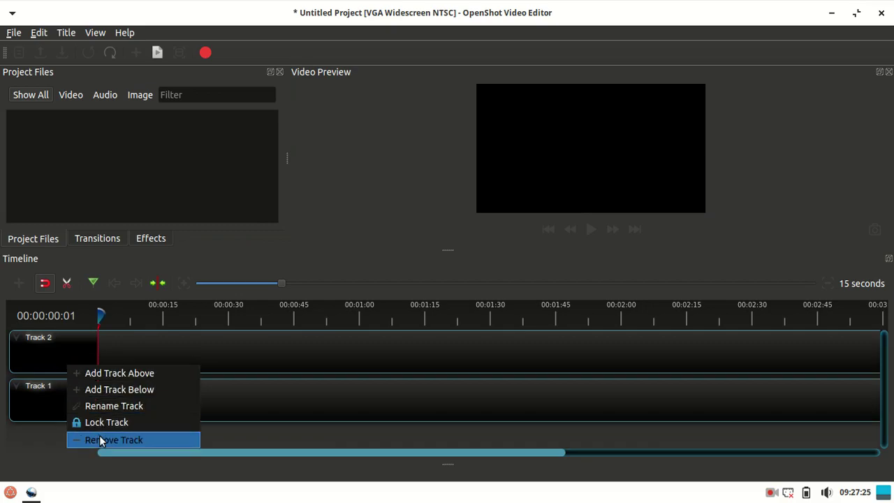
click(99, 441)
Import VID-20200922-WA0001.mp4 from the Project folder on the Desktop and place it at the start of Track 1
right_click(45, 171)
click(64, 173)
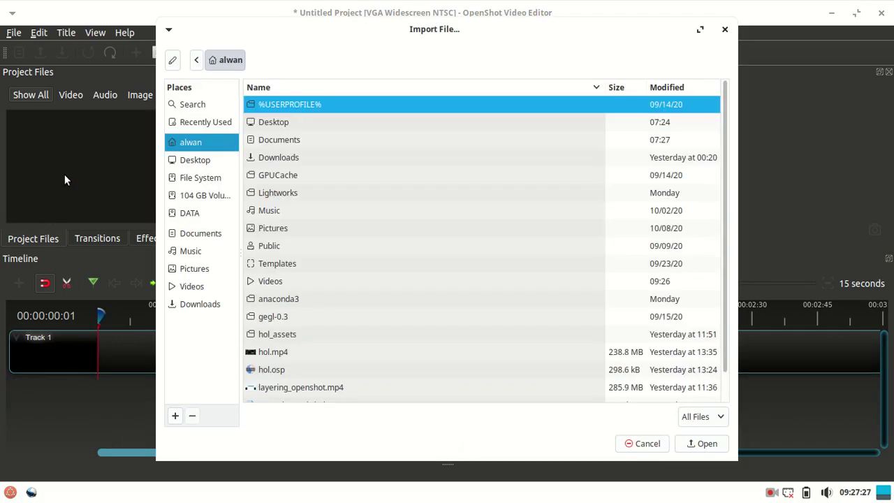
click(204, 164)
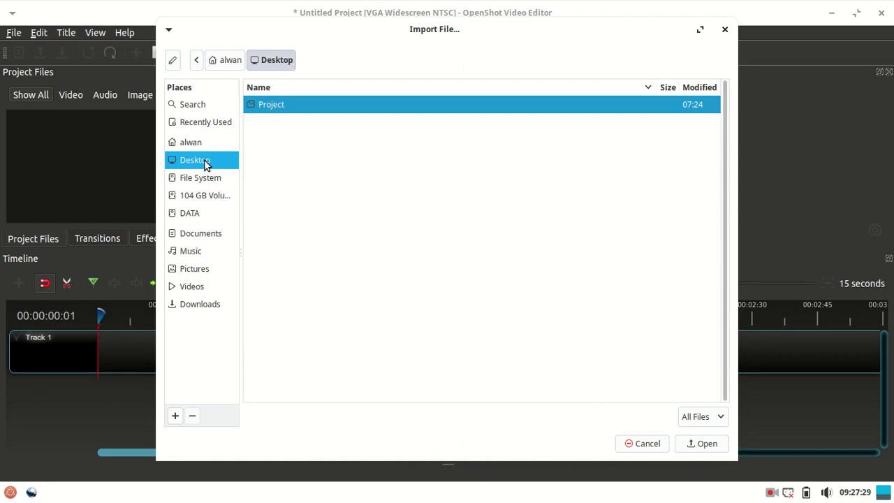
double_click(285, 108)
scroll(364, 255, down, 5)
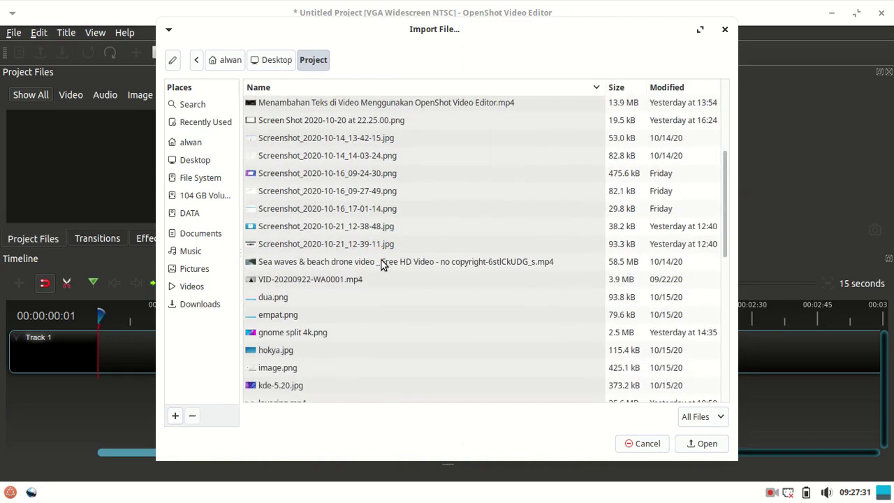
click(371, 279)
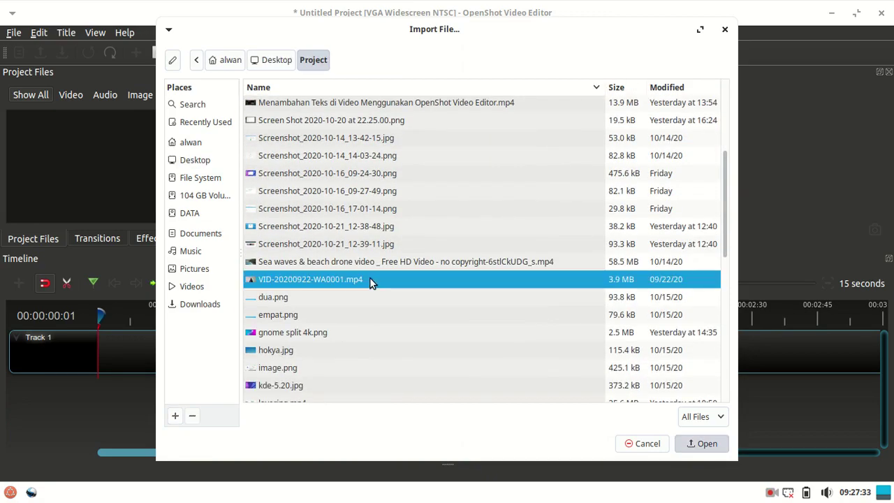
double_click(369, 279)
drag(55, 142, 120, 359)
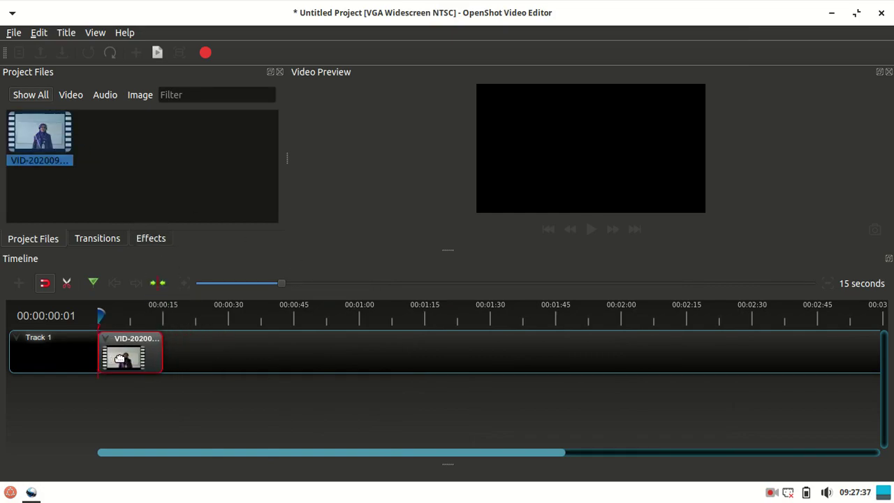
Start a new animated title and choose the Neon Curves template
click(66, 32)
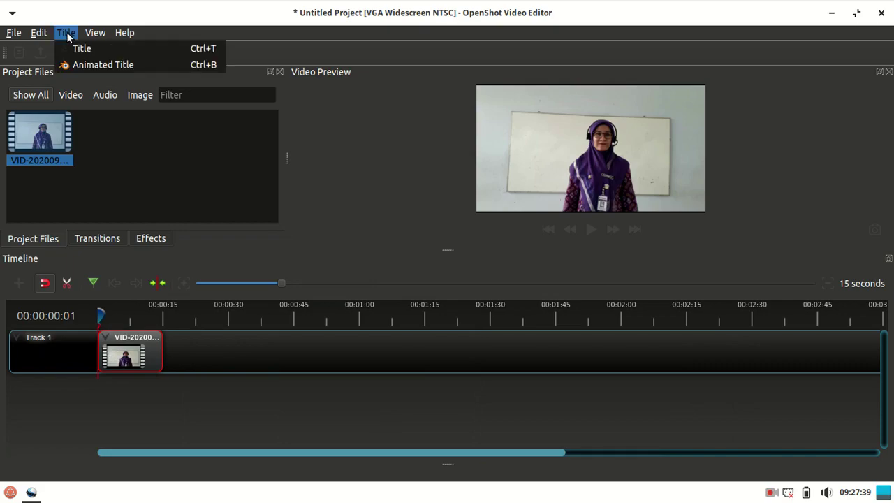
click(83, 66)
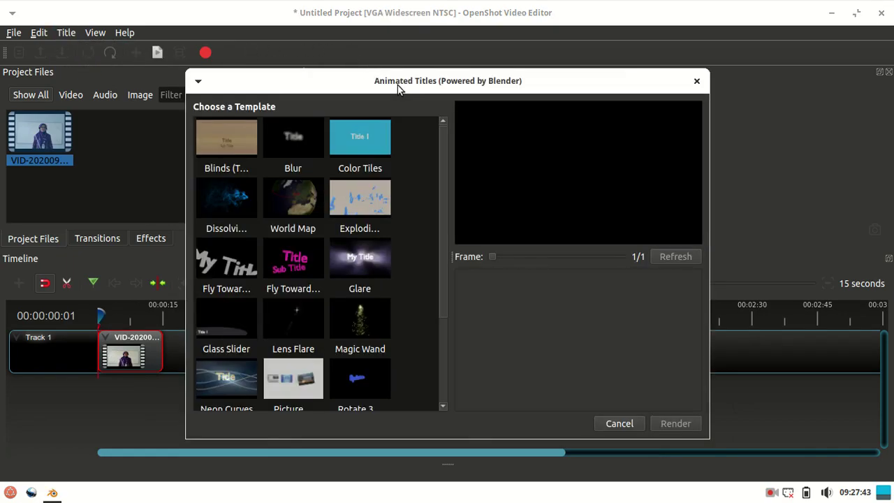
drag(444, 138, 443, 114)
mouse_move(441, 132)
mouse_down()
mouse_move(438, 250)
mouse_move(451, 123)
mouse_move(442, 169)
mouse_move(447, 267)
mouse_move(448, 112)
mouse_move(447, 264)
mouse_move(450, 130)
mouse_up()
drag(443, 188, 443, 274)
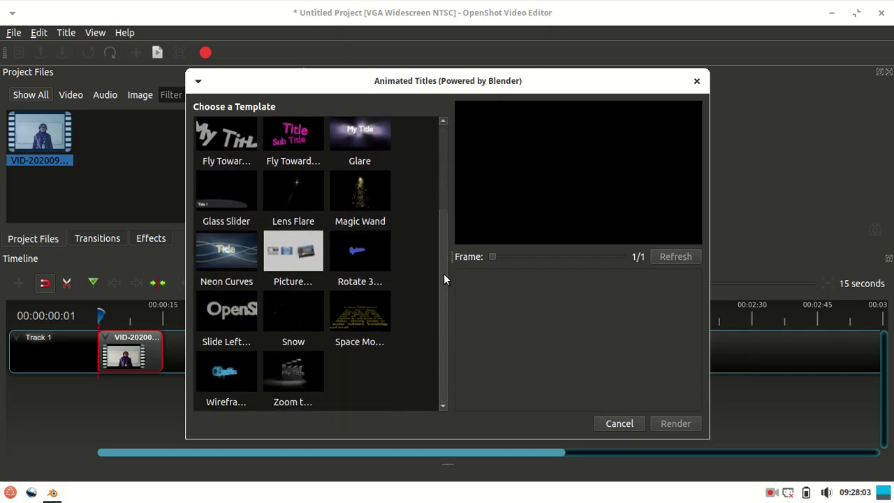
click(236, 253)
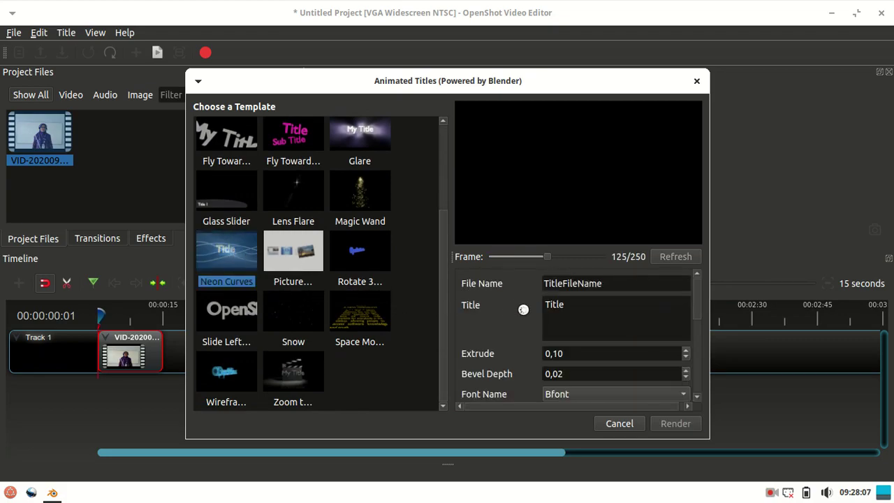
Set the animated title's text to "Terimakasih" and render it
double_click(566, 307)
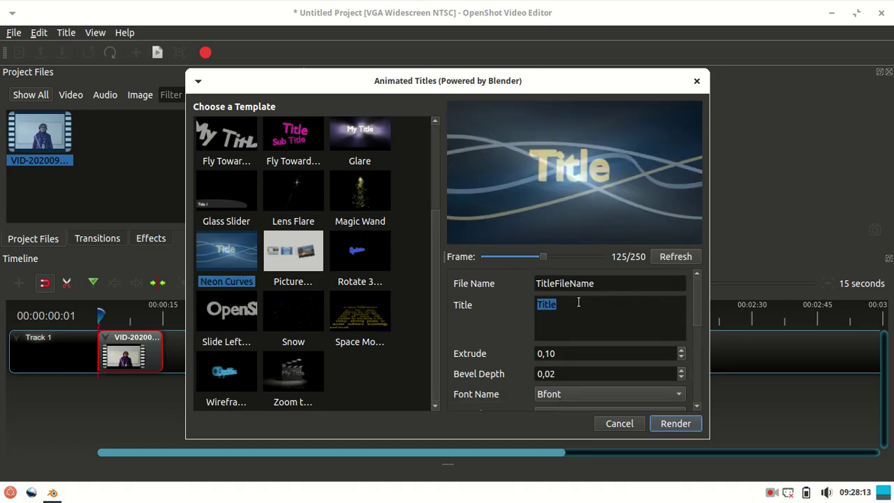
drag(533, 82, 574, 66)
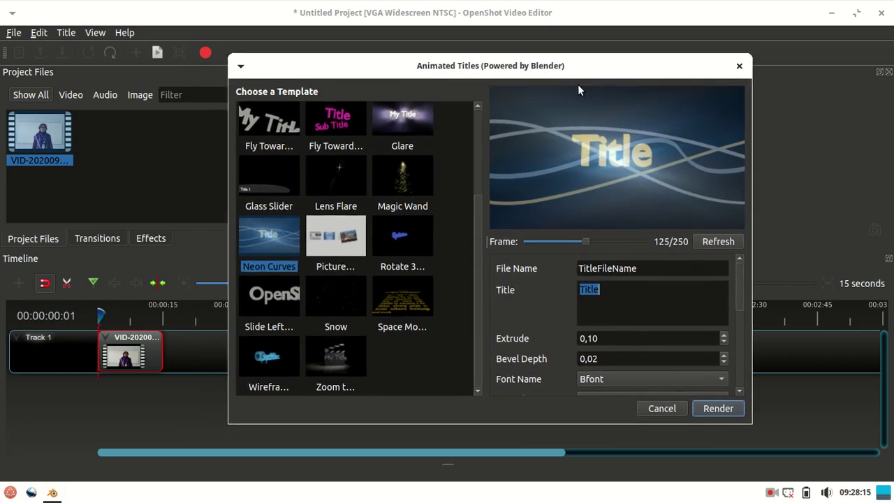
text(Terimakasih)
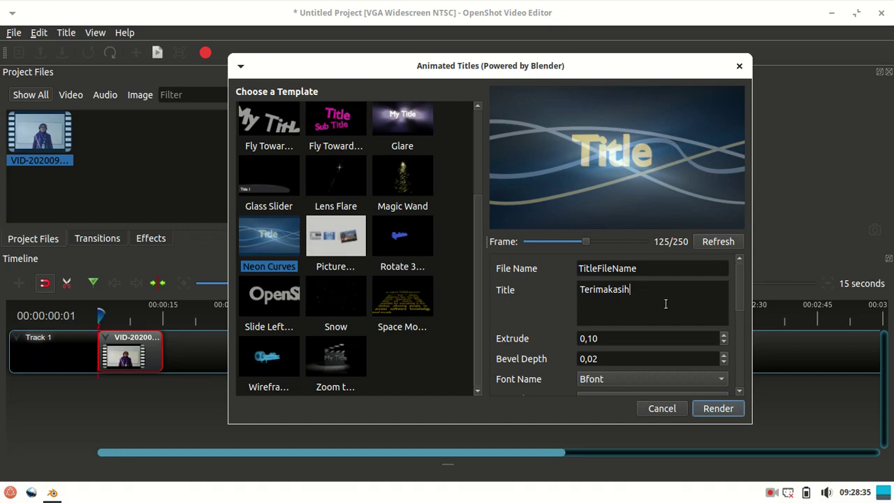
click(710, 407)
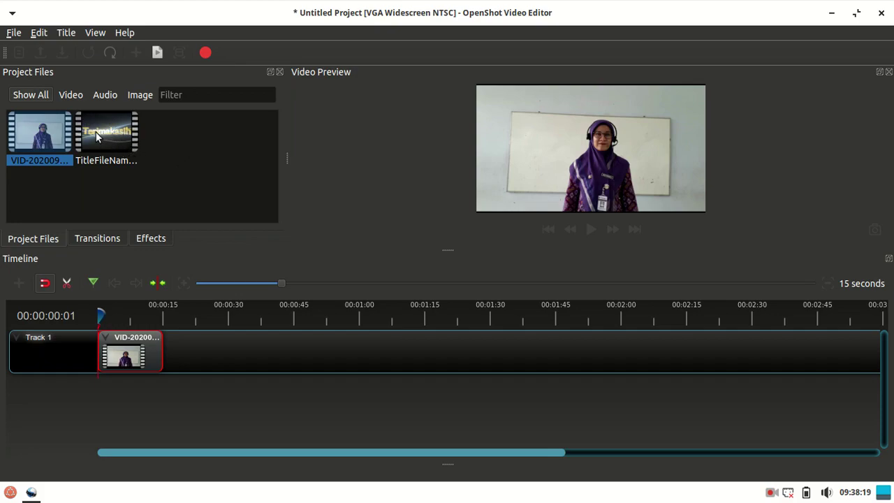
Place the rendered title clip on Track 1 directly after the video clip
drag(92, 129, 183, 352)
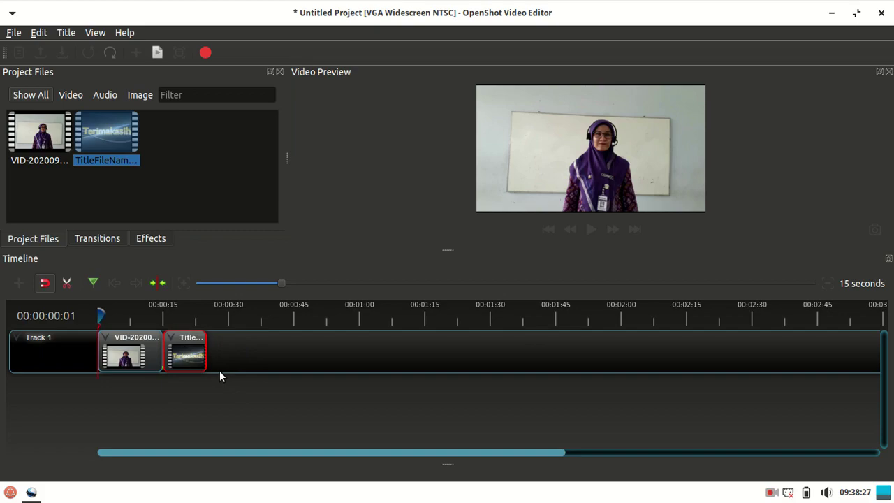
click(149, 358)
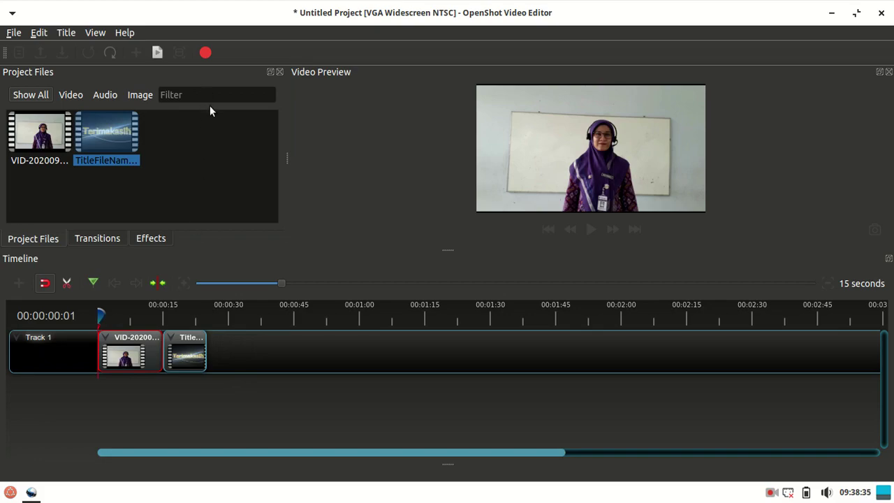
Start a video export and set its video profile to HD 720p 30 fps (1280x720)
click(204, 58)
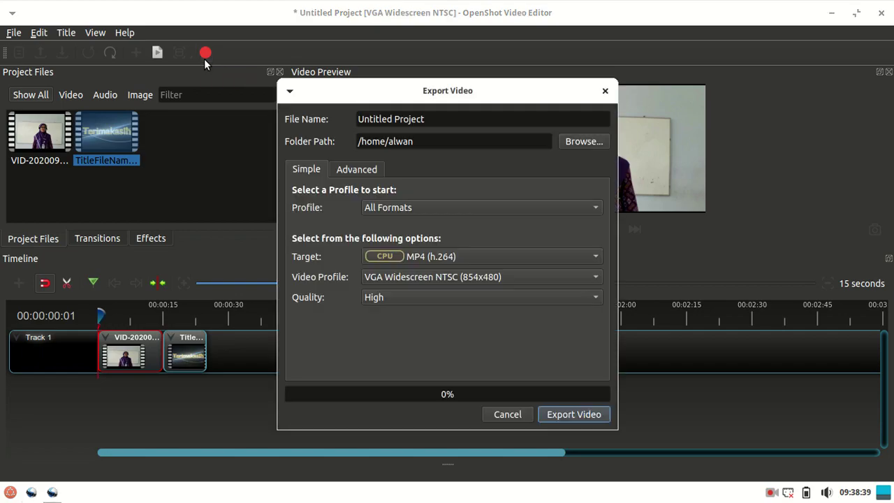
drag(368, 96, 438, 71)
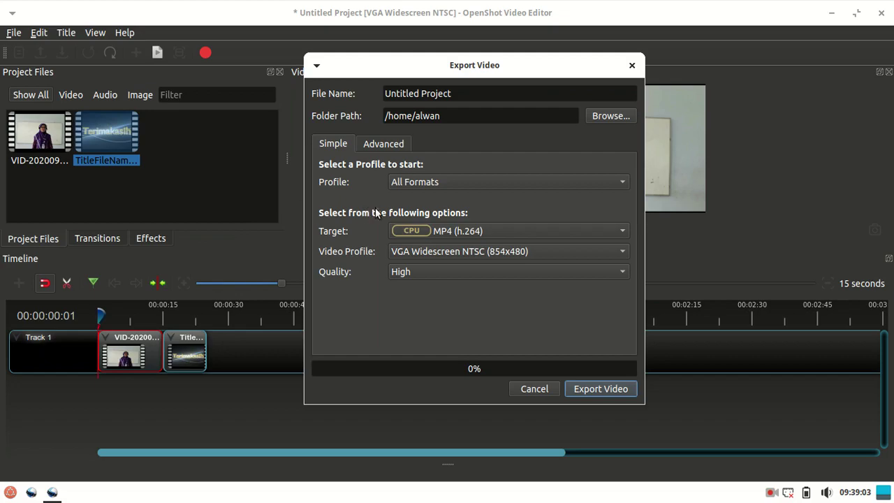
click(425, 255)
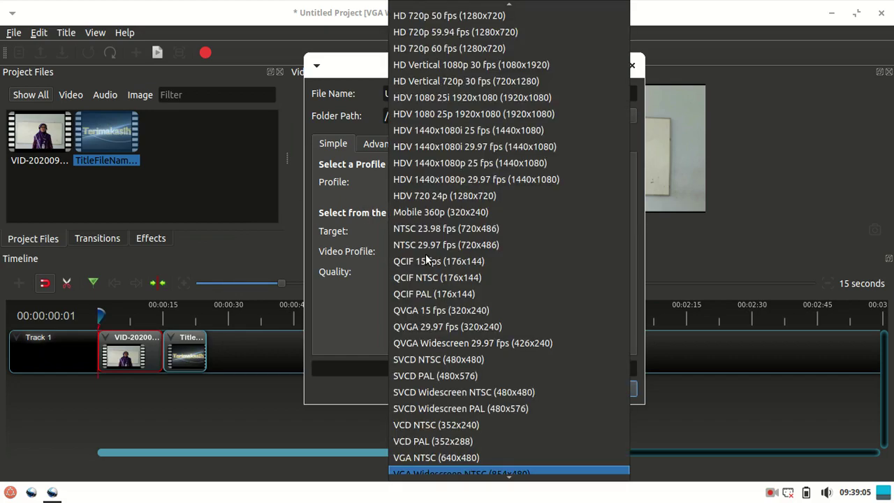
scroll(466, 321, up, 6)
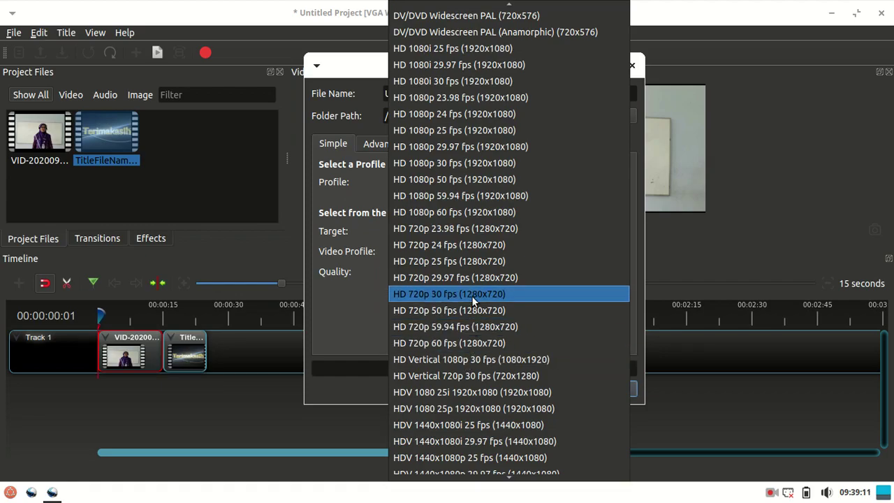
click(473, 300)
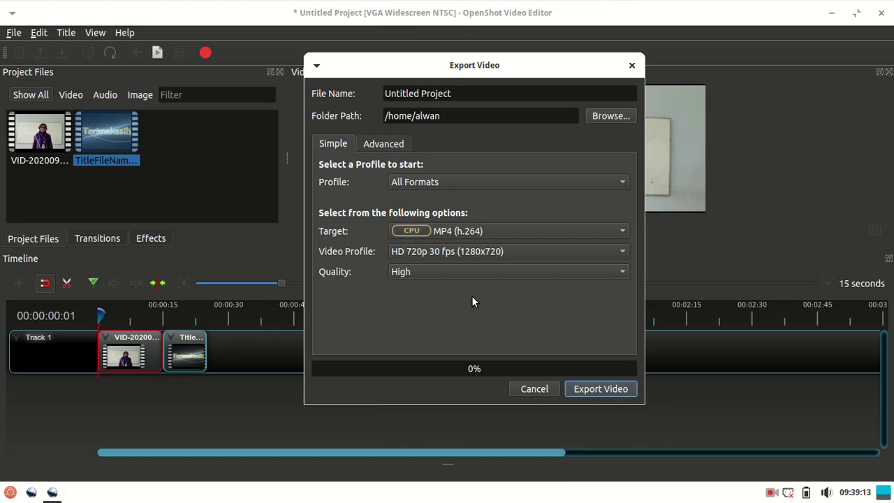
Name the export file teks_animasi, export the video and close the finished export dialog
triple_click(473, 94)
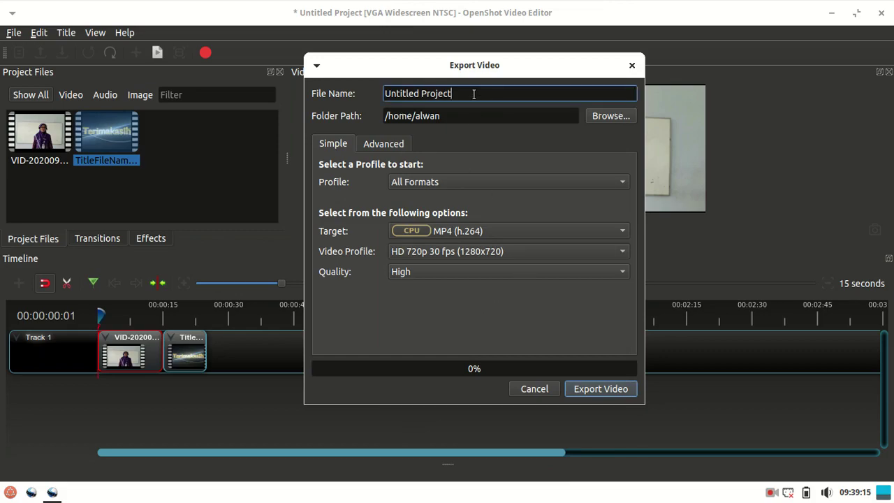
text(text)
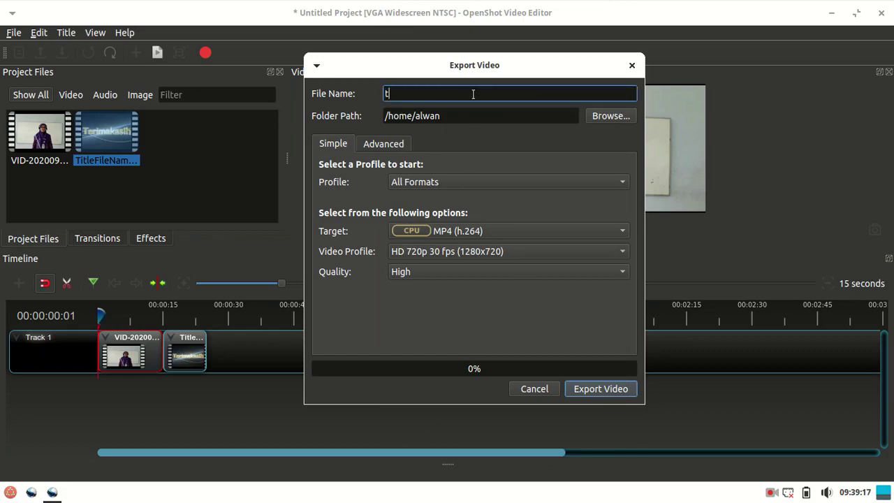
key(BackSpace)
key(BackSpace)
text(ks_animasi)
click(598, 385)
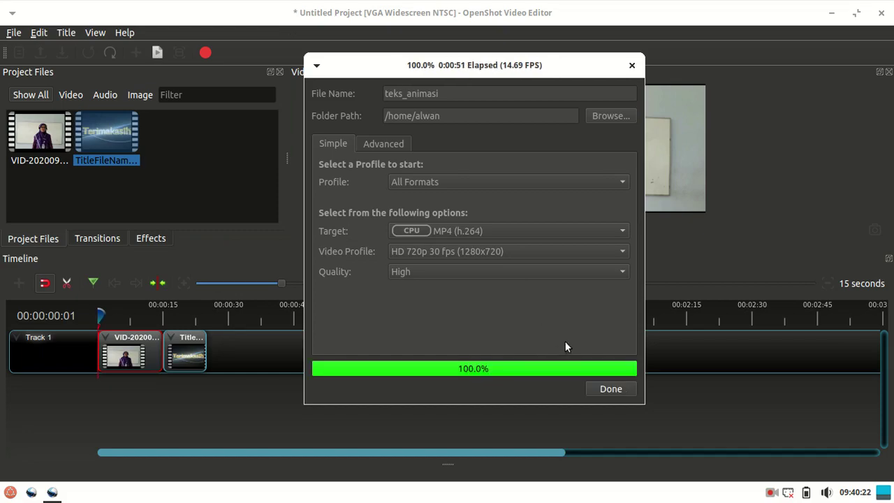
click(605, 390)
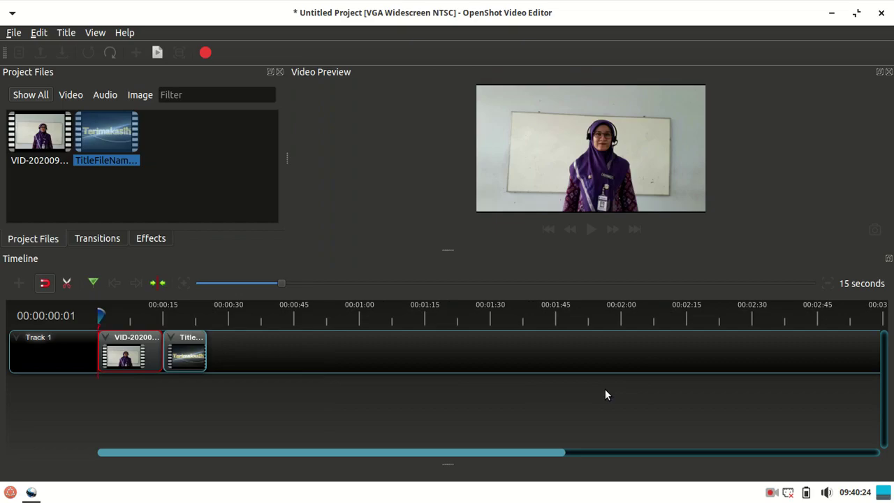
Minimize the video editor and open the home folder in Thunar File Manager
click(831, 12)
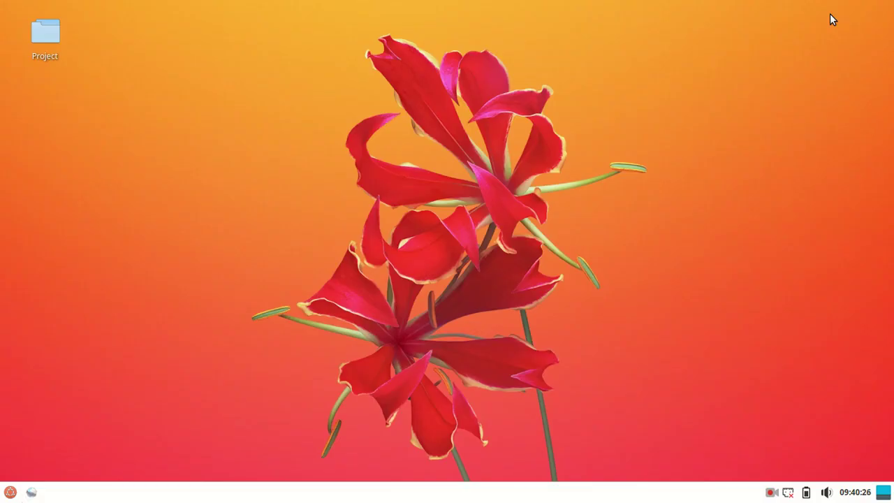
click(10, 492)
click(162, 157)
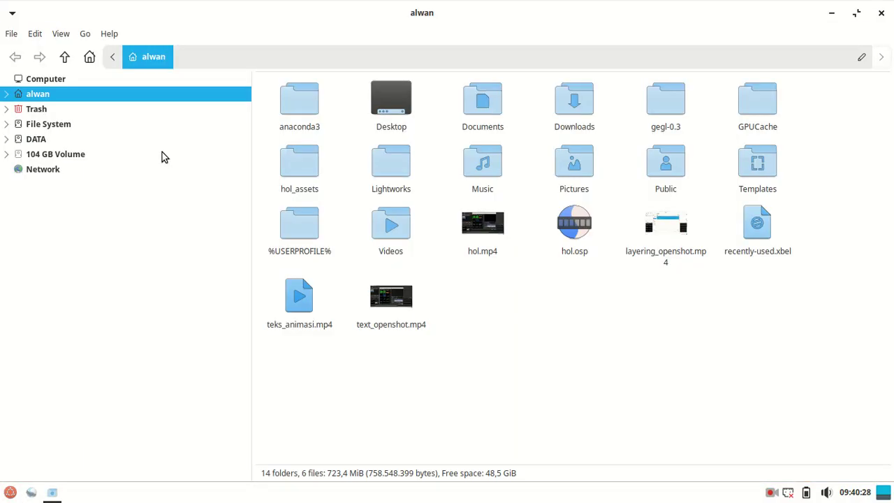
Play teks_animasi.mp4 in SMPlayer at full screen and skip to just past its middle
right_click(315, 301)
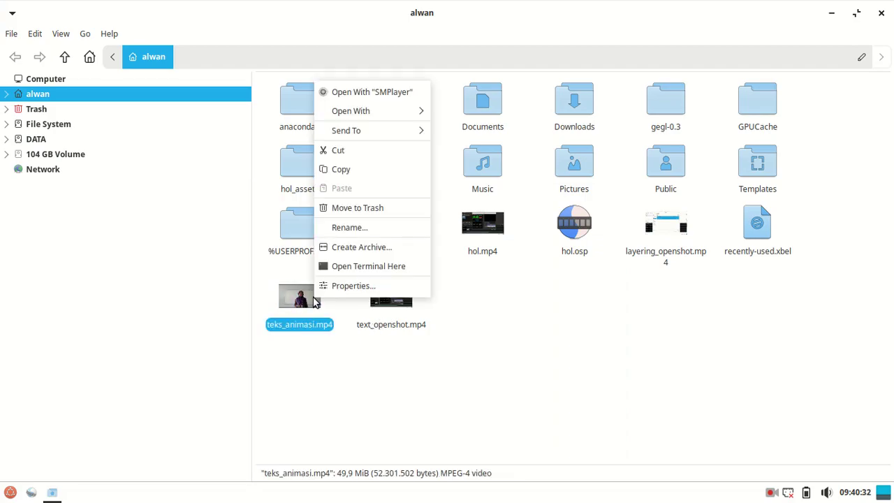
click(408, 92)
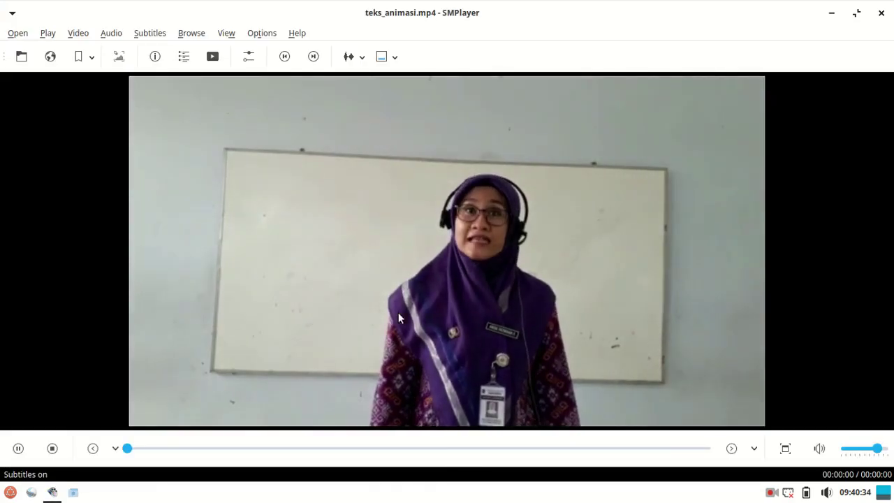
double_click(399, 334)
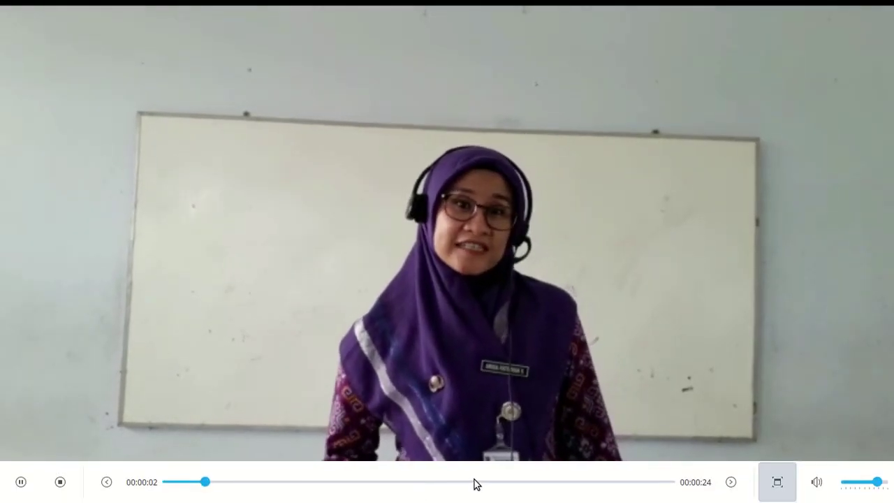
click(459, 482)
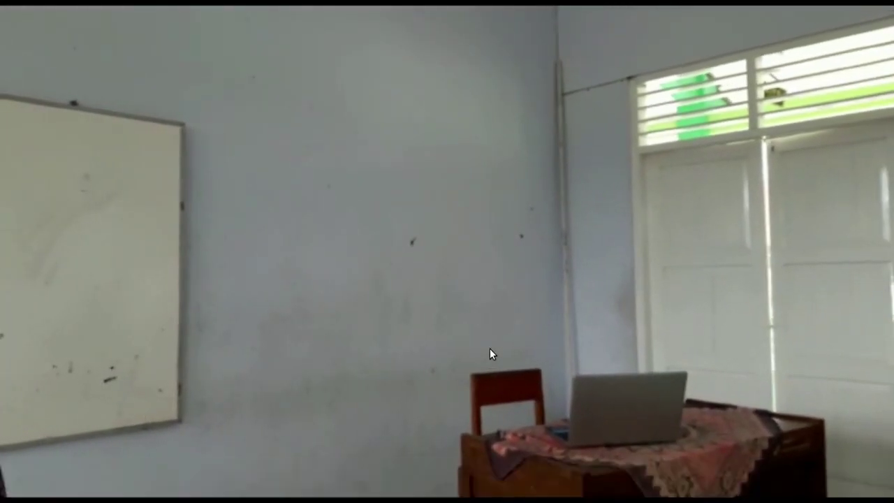